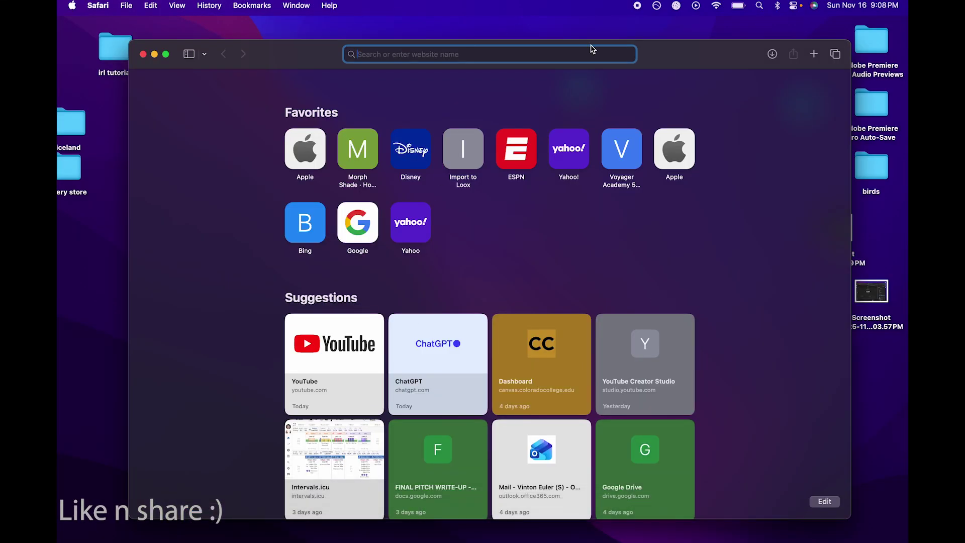
text(google.com)
Reach the Steam store home page via a Google search for the Steam login
key(Return)
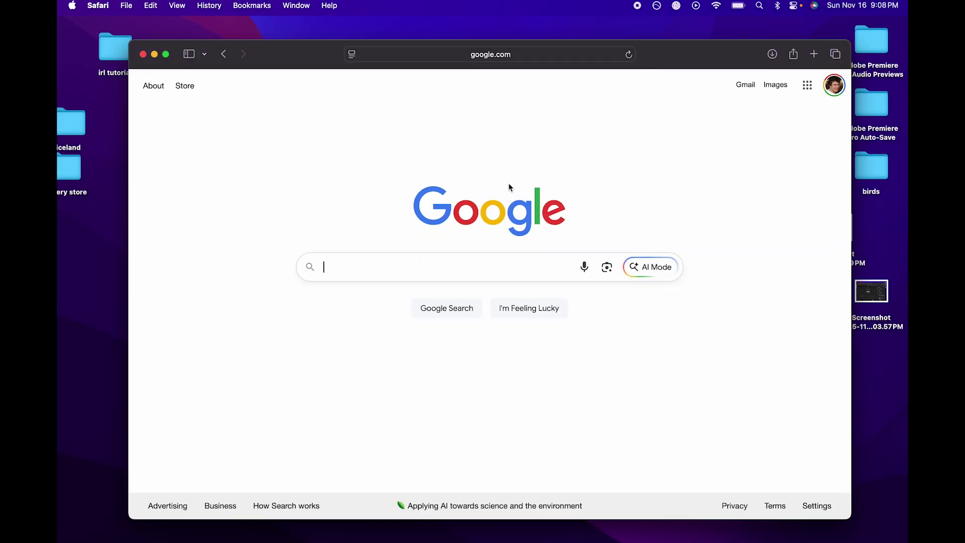
text(steam)
click(425, 287)
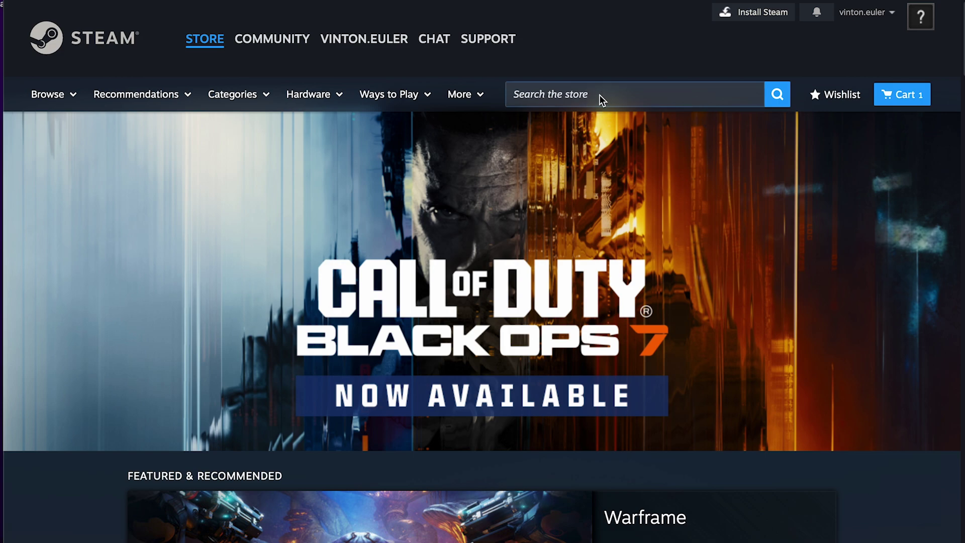
Search the store for 'geo', go to Geometry Dash, and view the cart holding it at $4.99
click(599, 94)
text(geo)
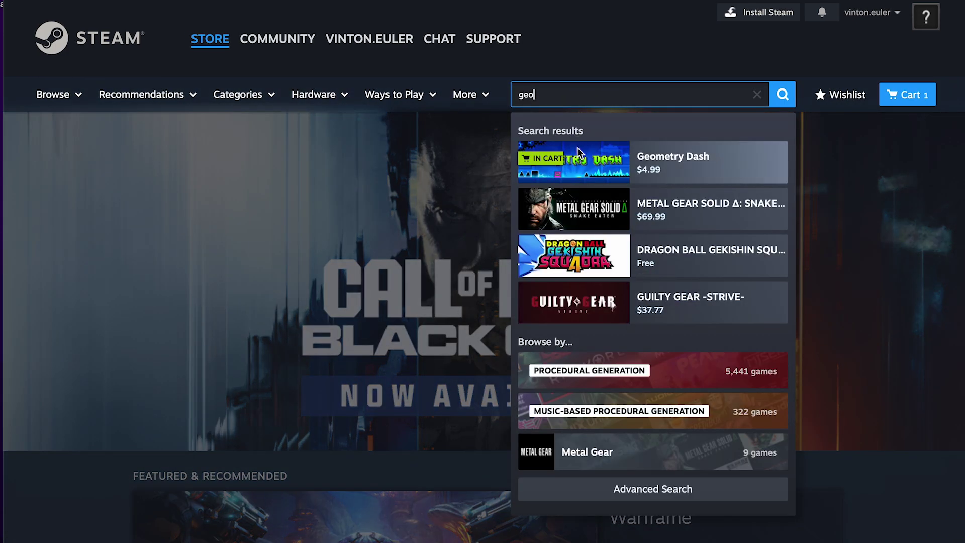
click(675, 164)
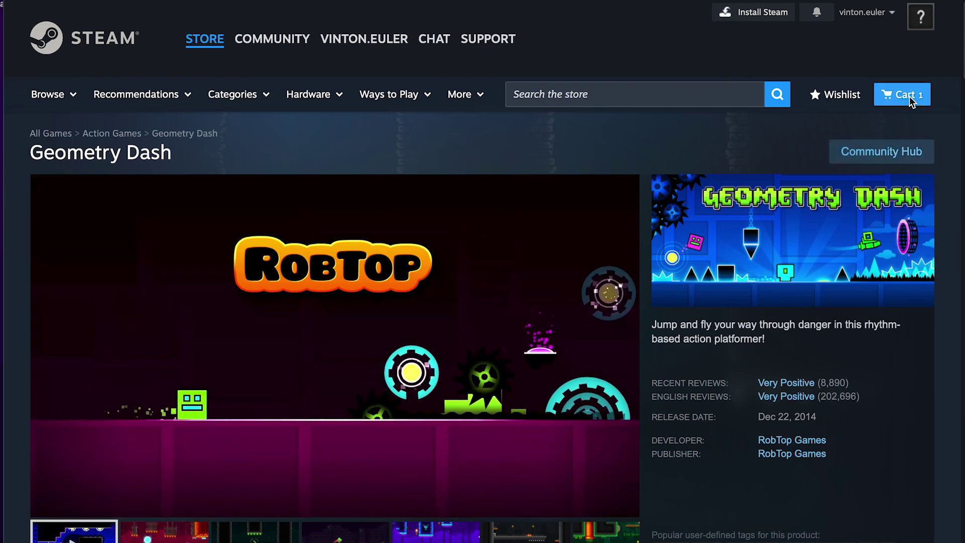
click(899, 99)
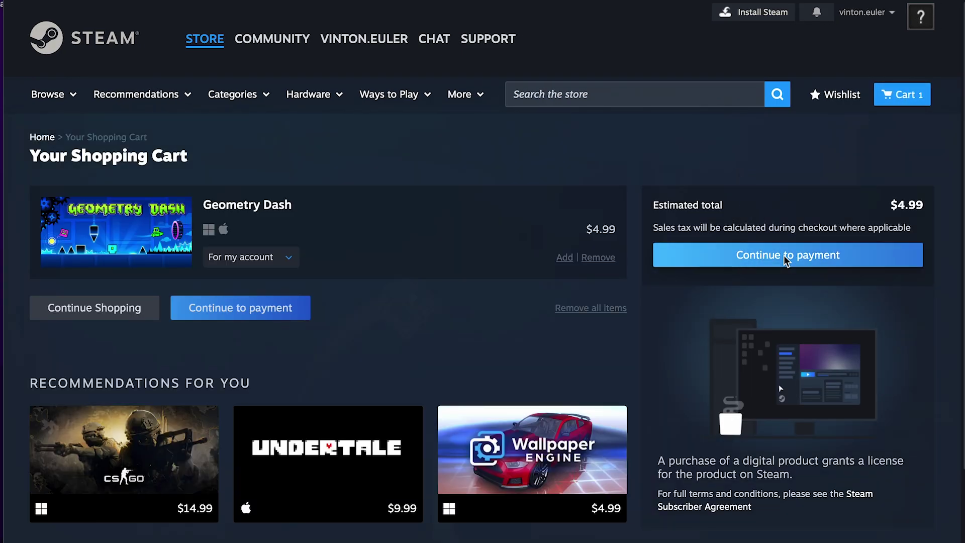
Continue to payment and choose a payment method for the $5.36 Geometry Dash order
click(785, 257)
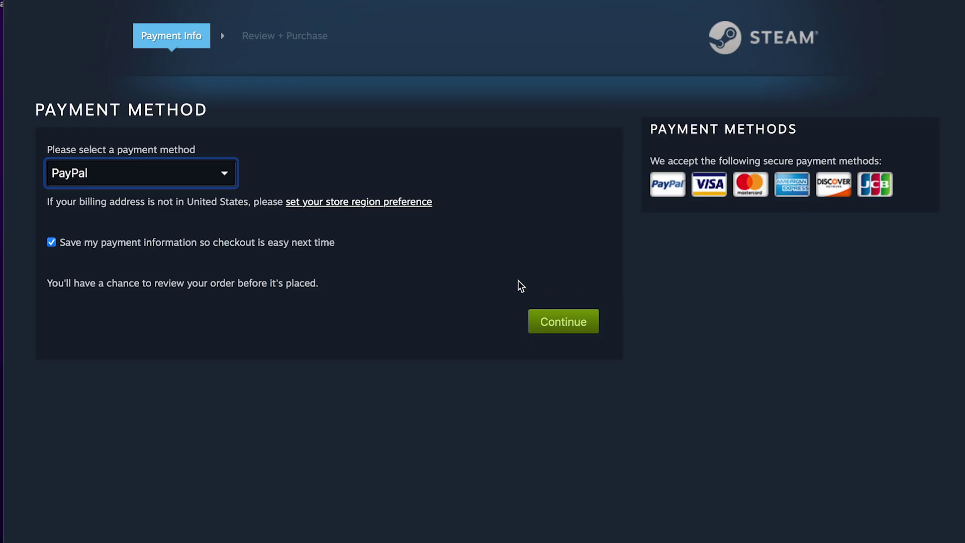
click(203, 173)
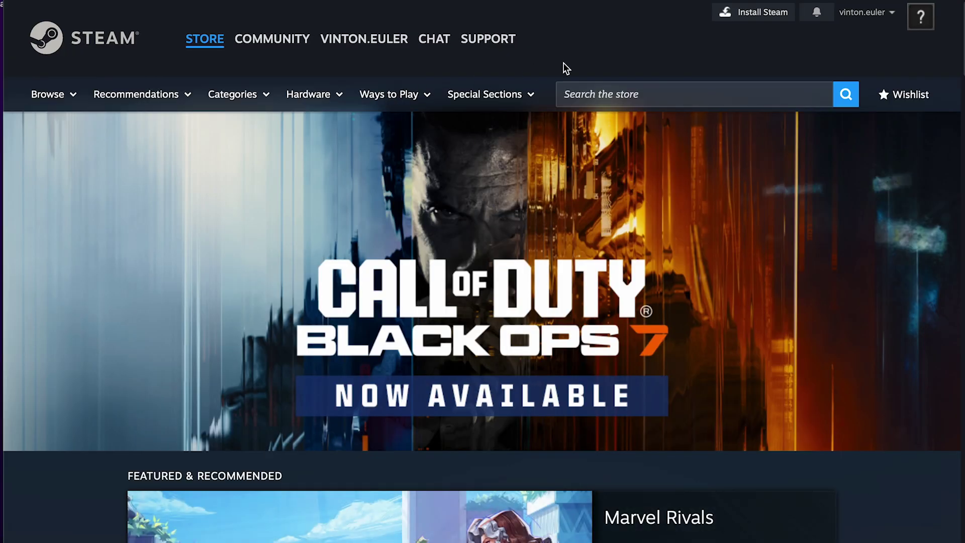
mouse_move(364, 39)
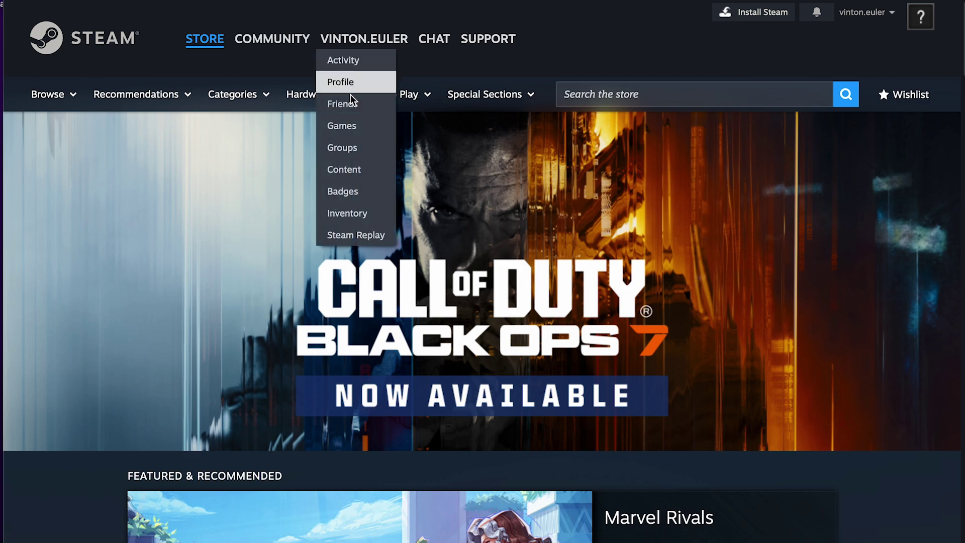
From the account's owned games, start Geometry Dash with Play Now so Steam installs and launches it
click(349, 125)
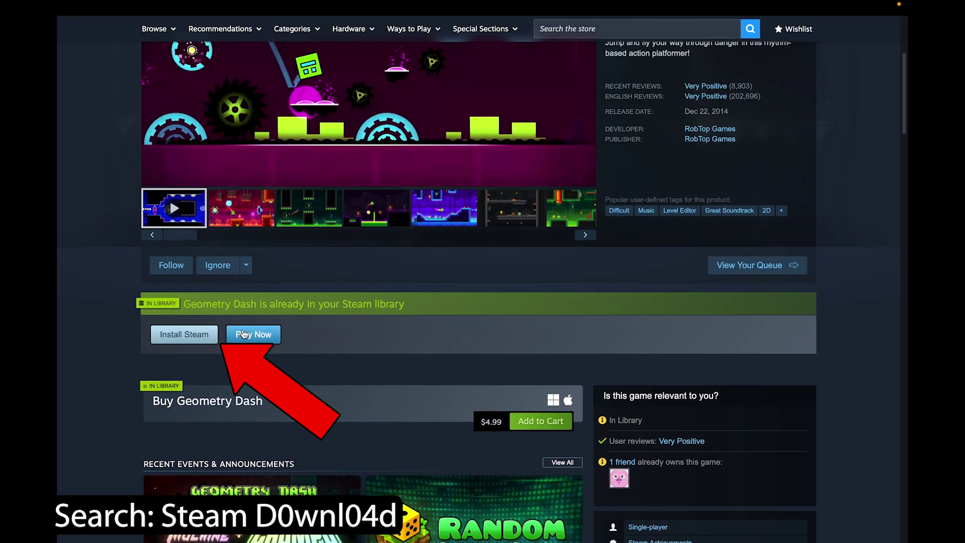
click(255, 336)
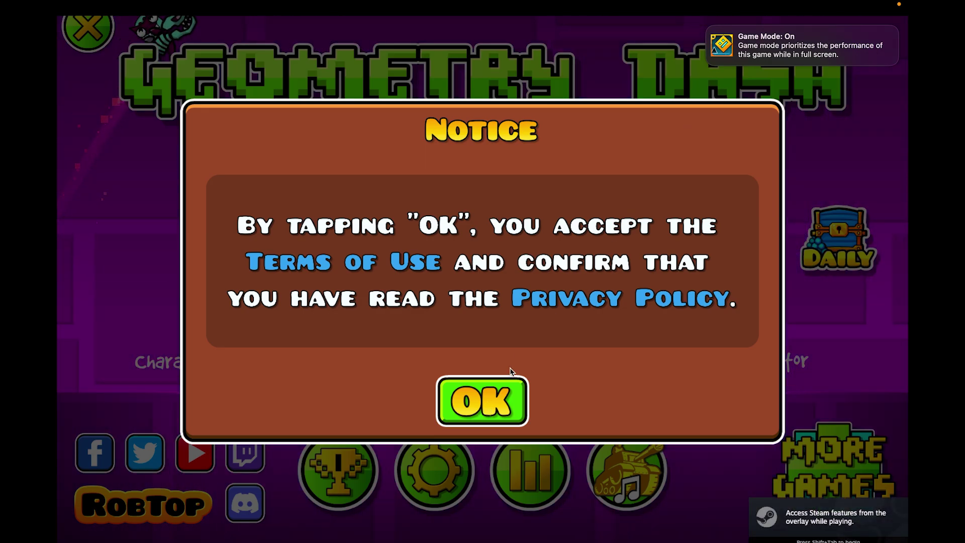
Accept the terms-of-use notice and enter level select showing Stereo Madness
click(476, 411)
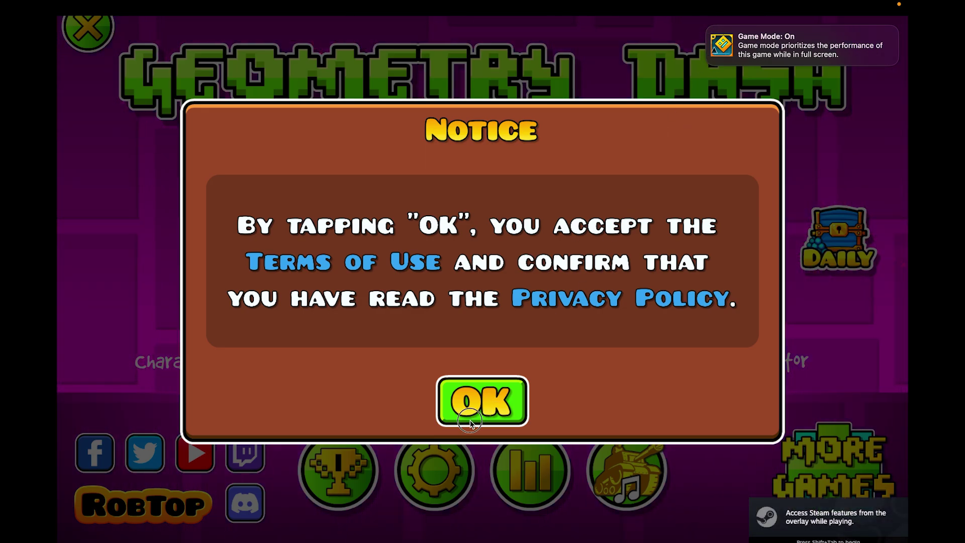
click(498, 287)
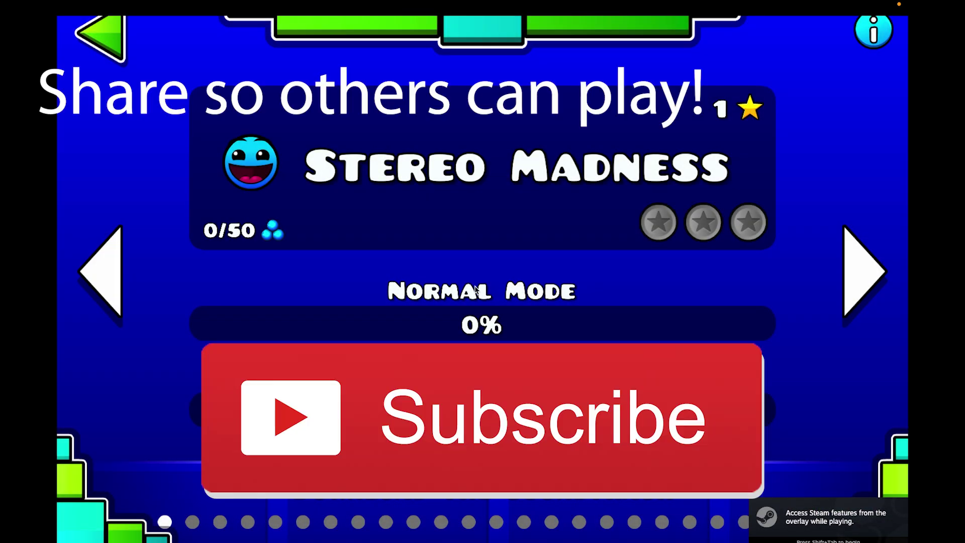